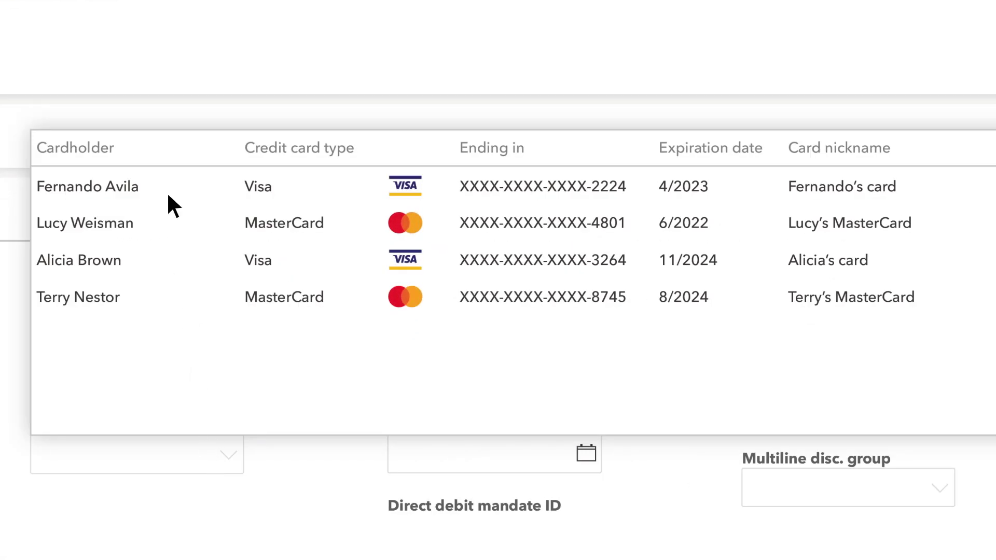
- Pick the saved Visa ending in 2224 as the order's credit card
click(173, 195)
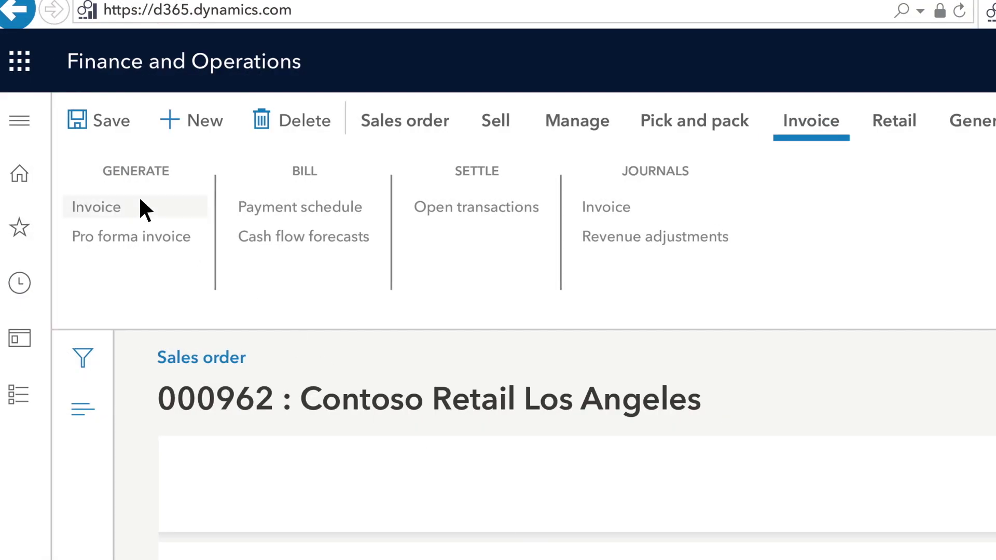
- Generate and post the invoice for the Contoso Retail Los Angeles order
click(141, 201)
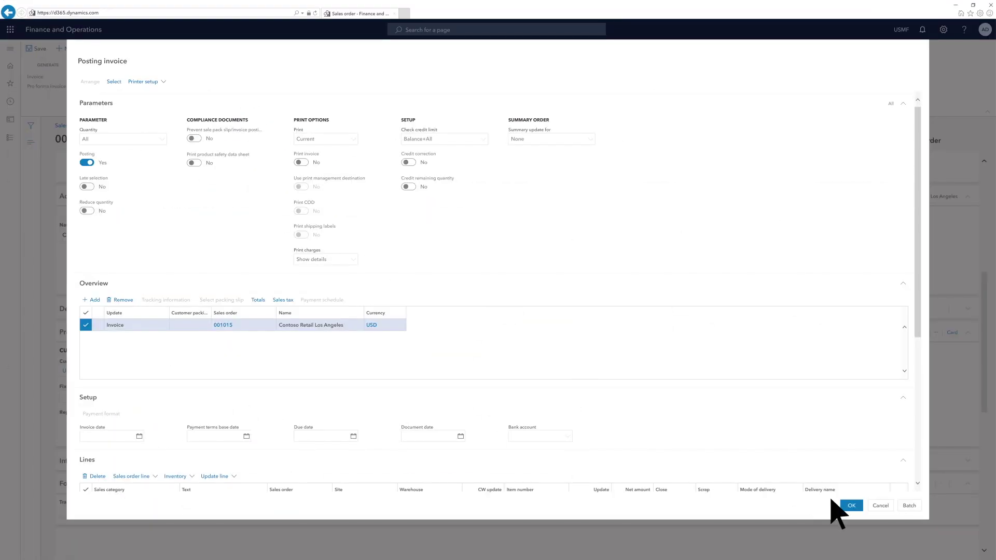
click(846, 506)
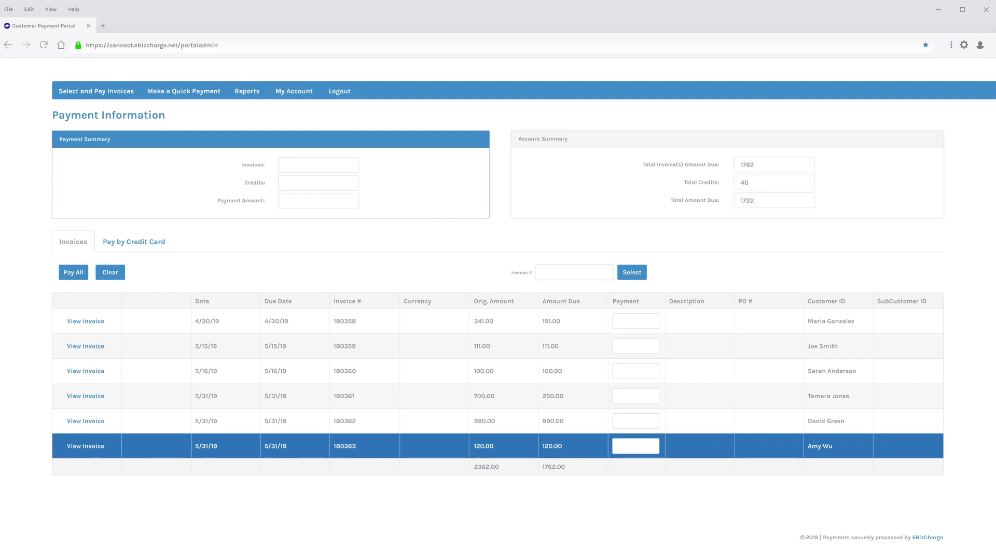
text(60.00)
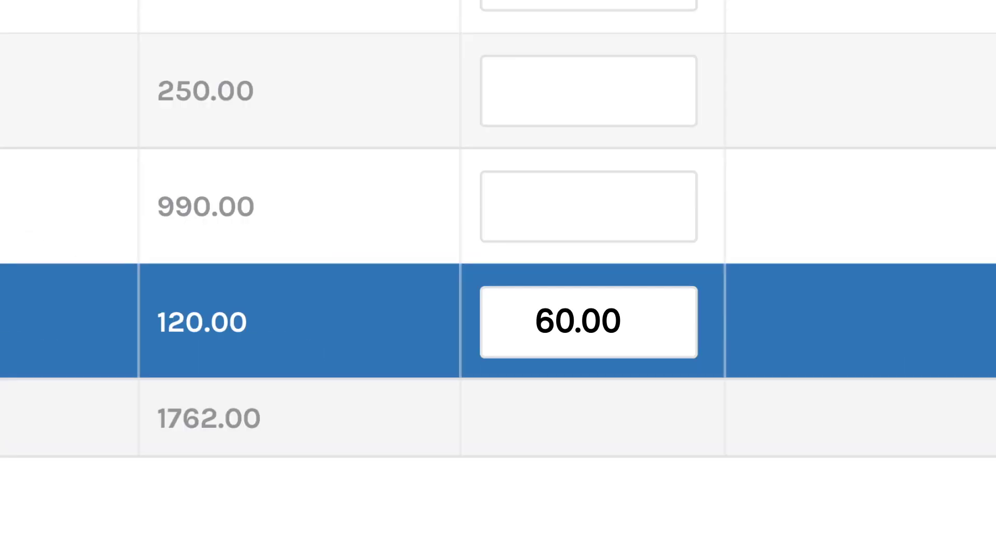
- Clear the 60.00 partial amount from invoice 180363's Payment field
key(BackSpace)
key(BackSpace)
key(BackSpace)
text(120.00)
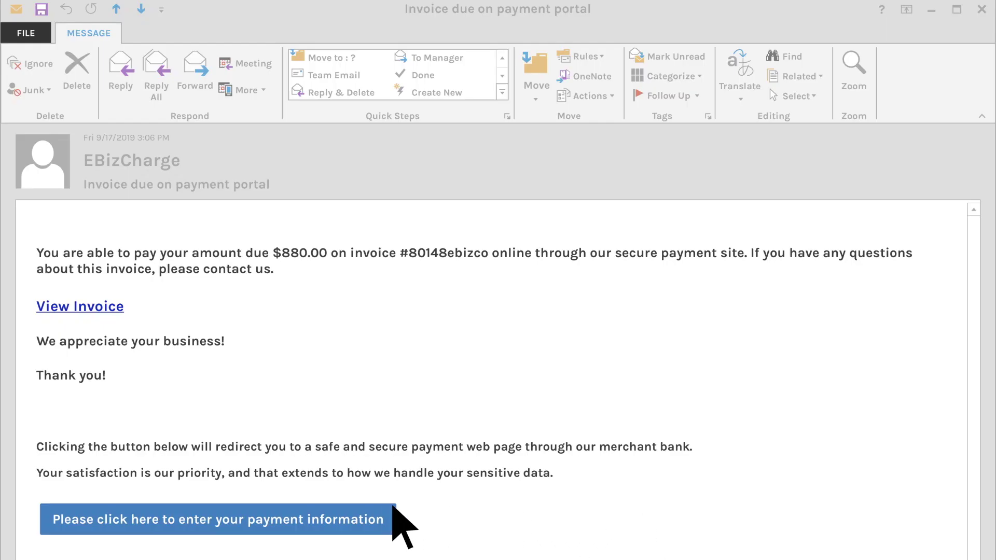
- Follow the 'enter your payment information' link in the invoice-due email
click(387, 511)
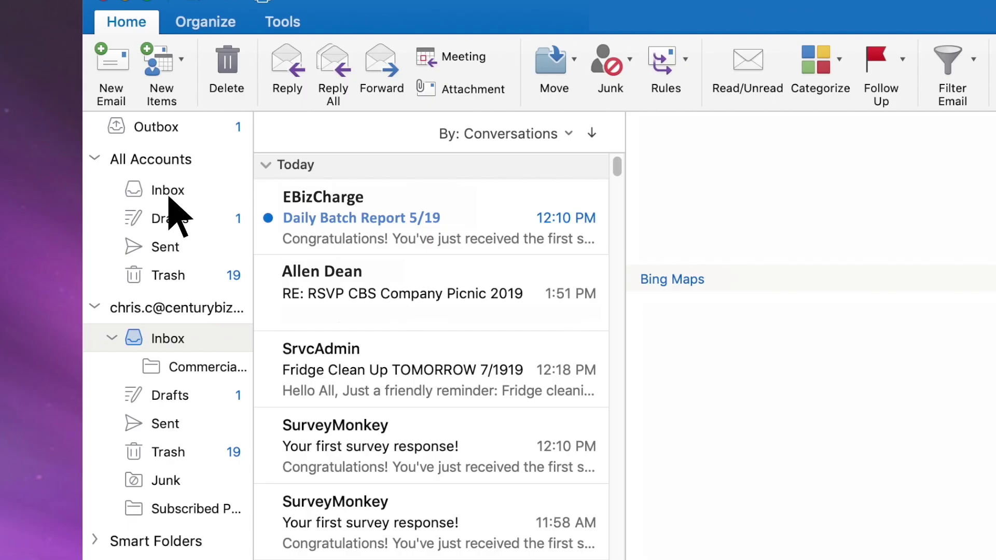
- Show EBizCharge's 'Daily Batch Report 5/19' message in the reading pane
click(243, 191)
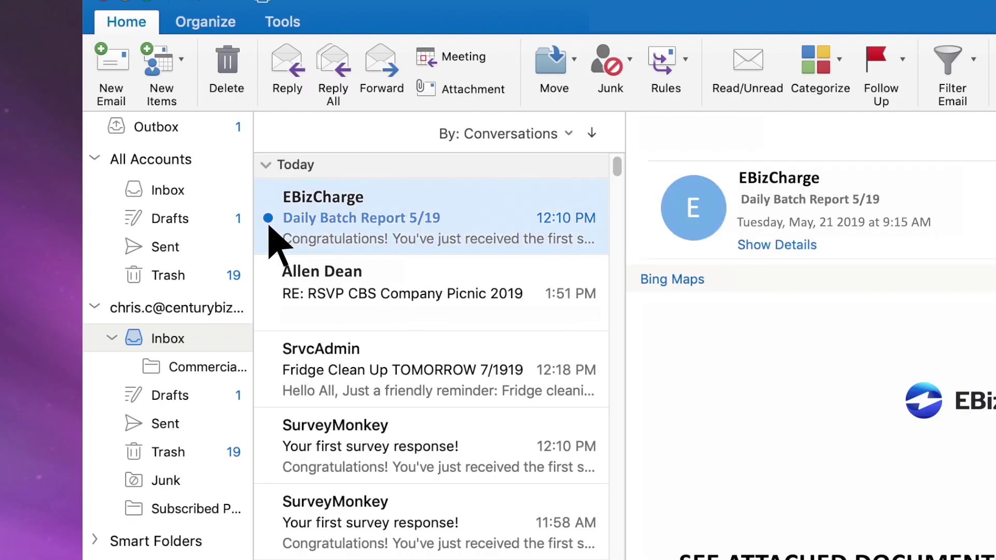